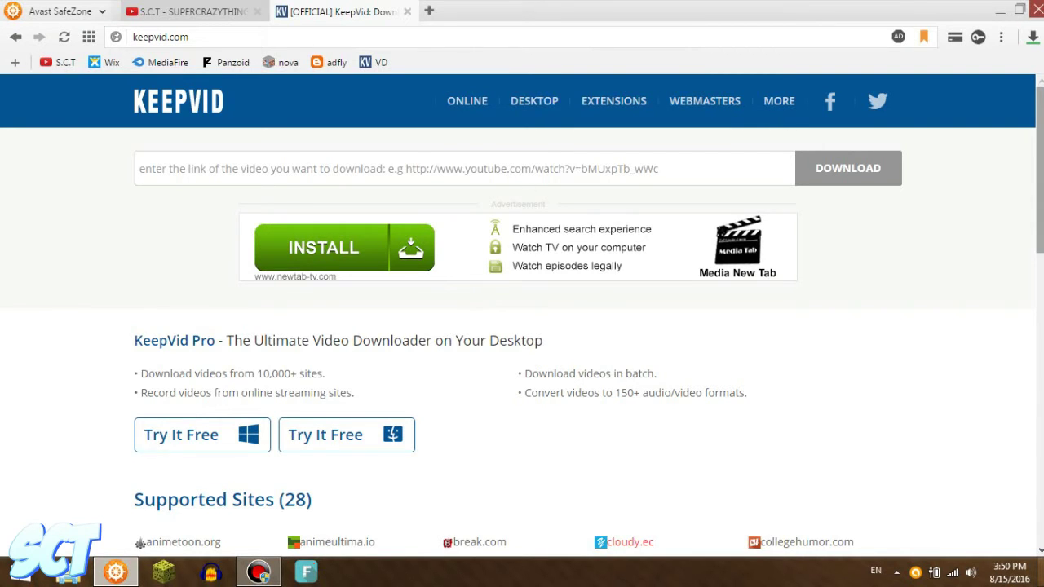
drag(1040, 170, 1040, 209)
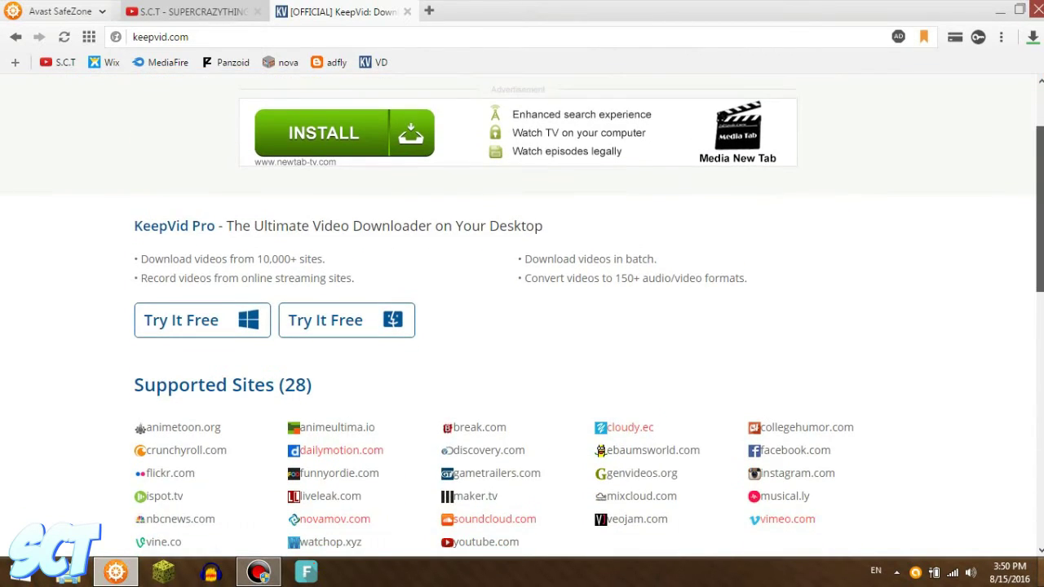
click(459, 287)
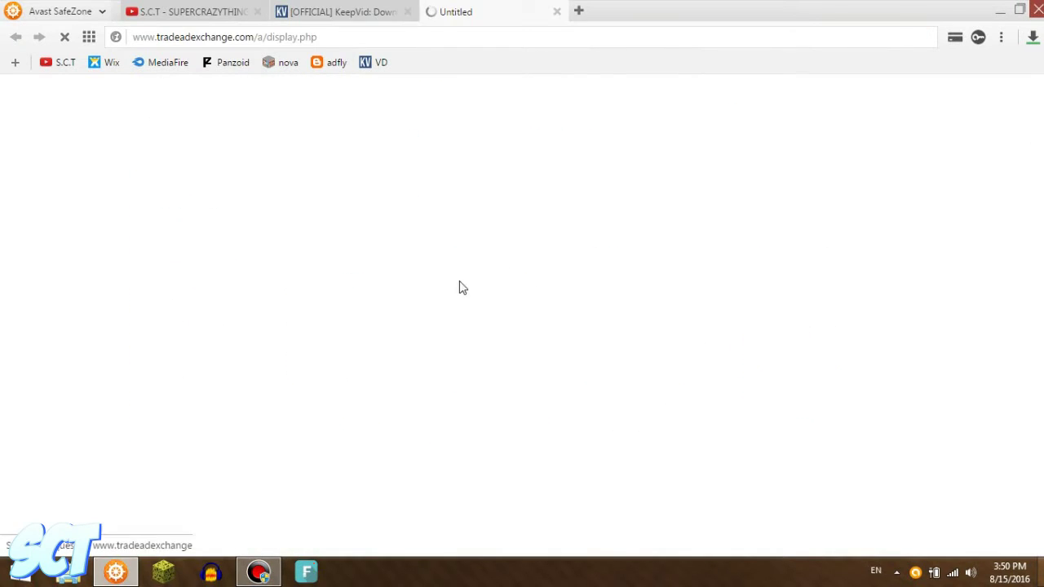
click(557, 12)
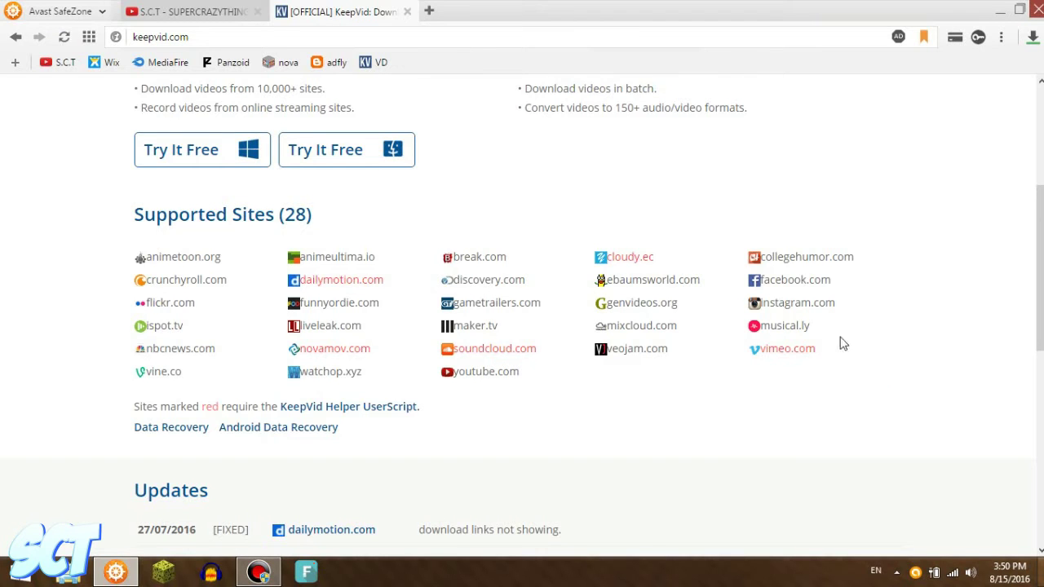
drag(1040, 347, 1040, 460)
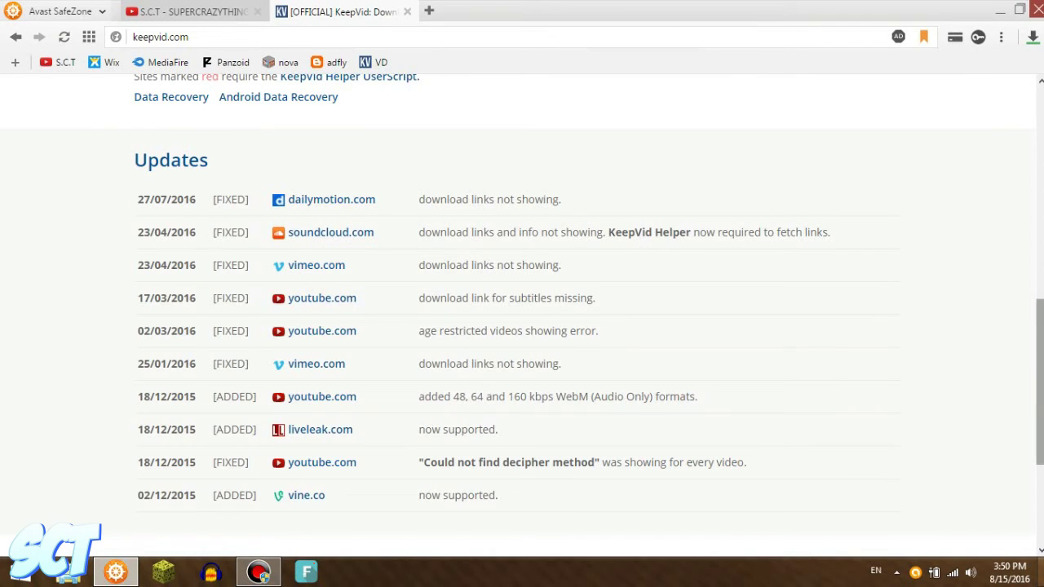
drag(1040, 326, 1040, 109)
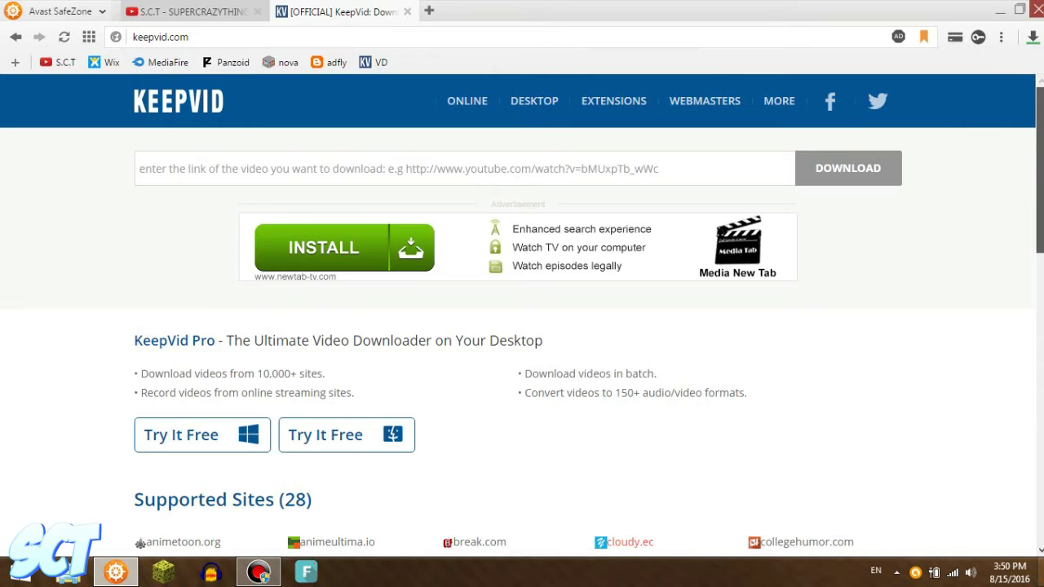
- Browse the S.C.T channel's Videos list, load older uploads, and open 'SO EPIC | Our intro!!!!!'
click(217, 10)
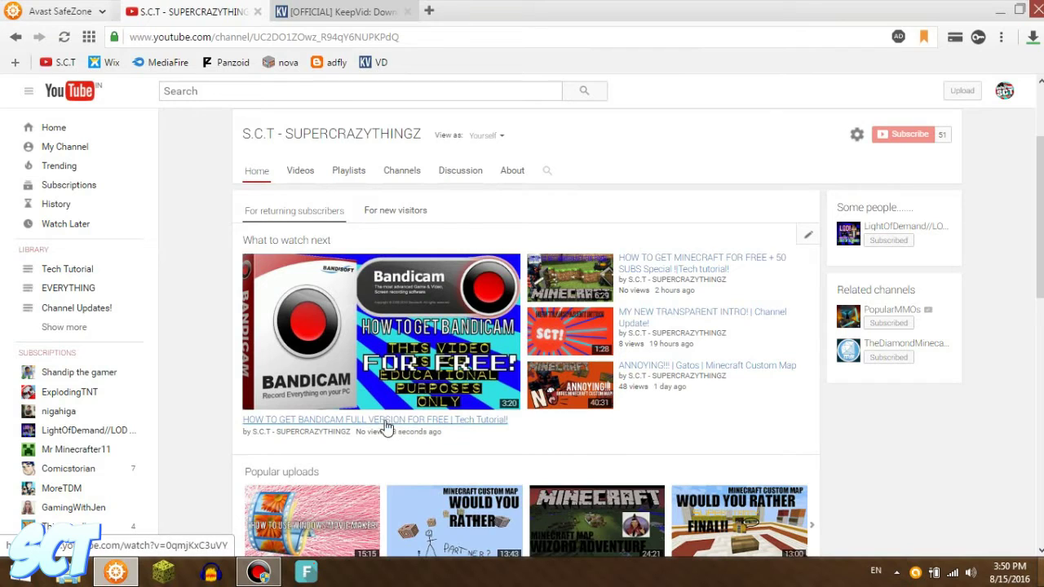
mouse_move(381, 331)
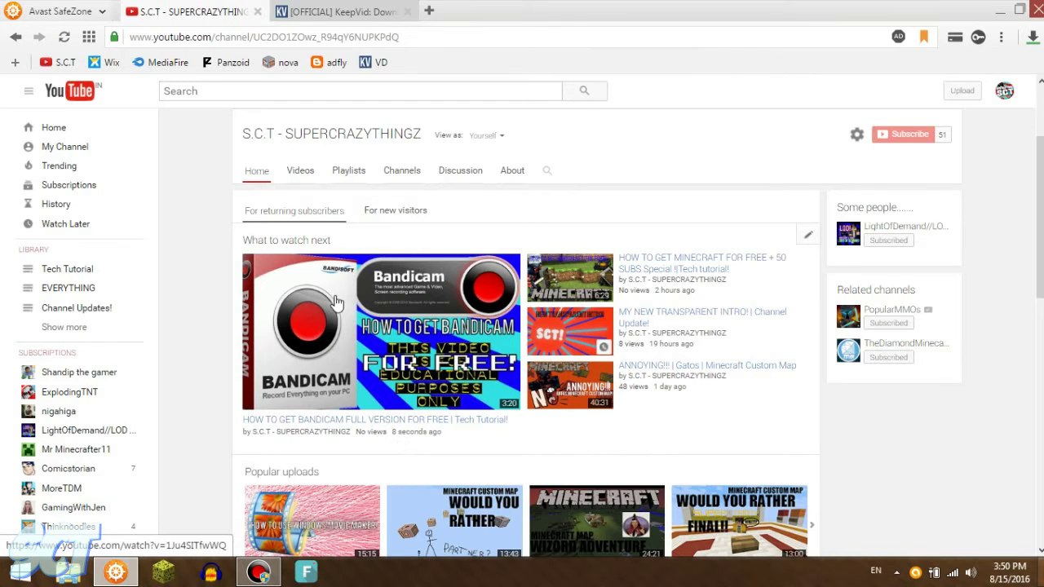
click(300, 174)
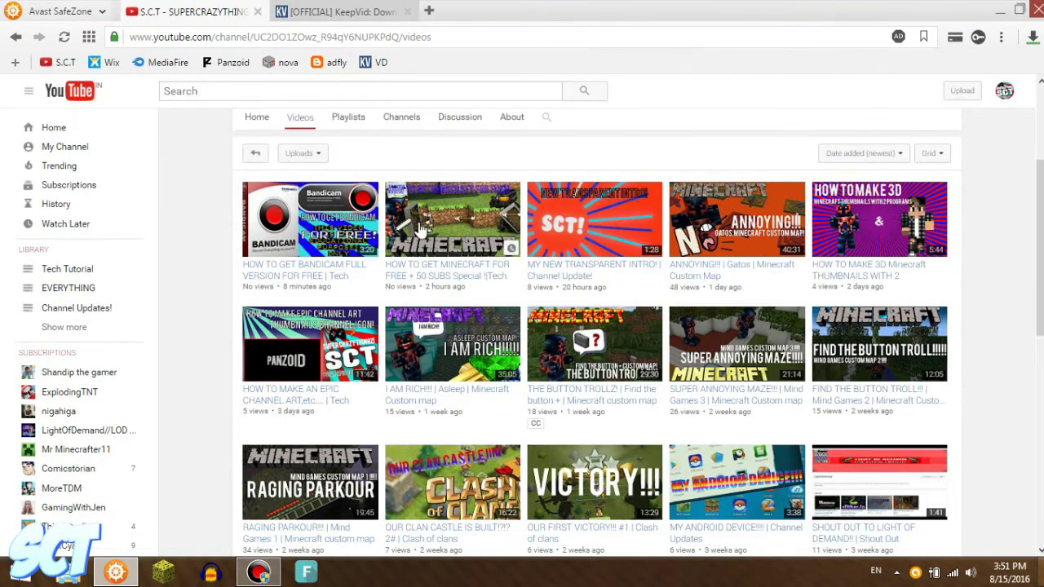
scroll(673, 213, down, 2)
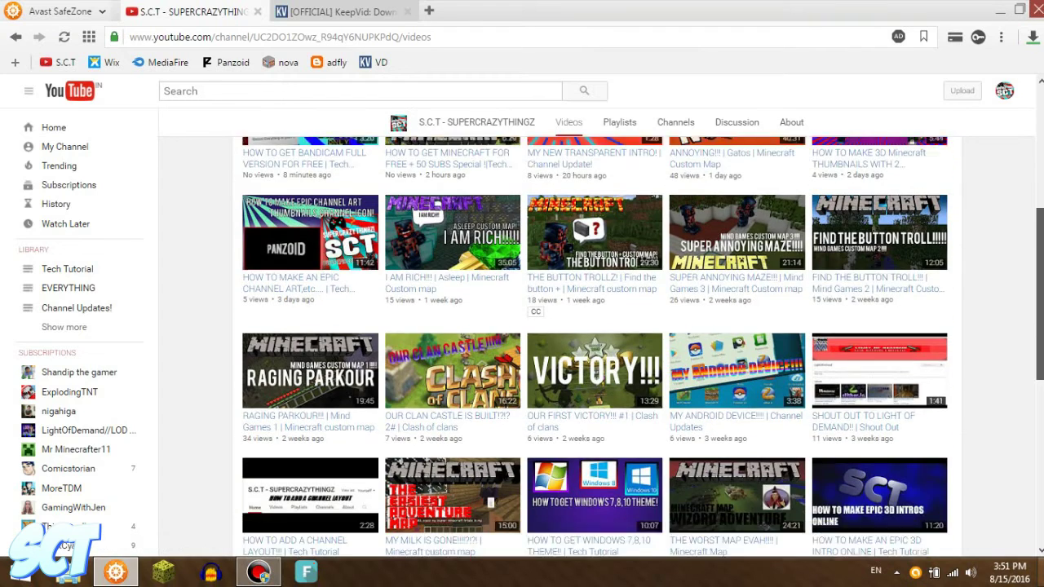
scroll(594, 343, down, 1)
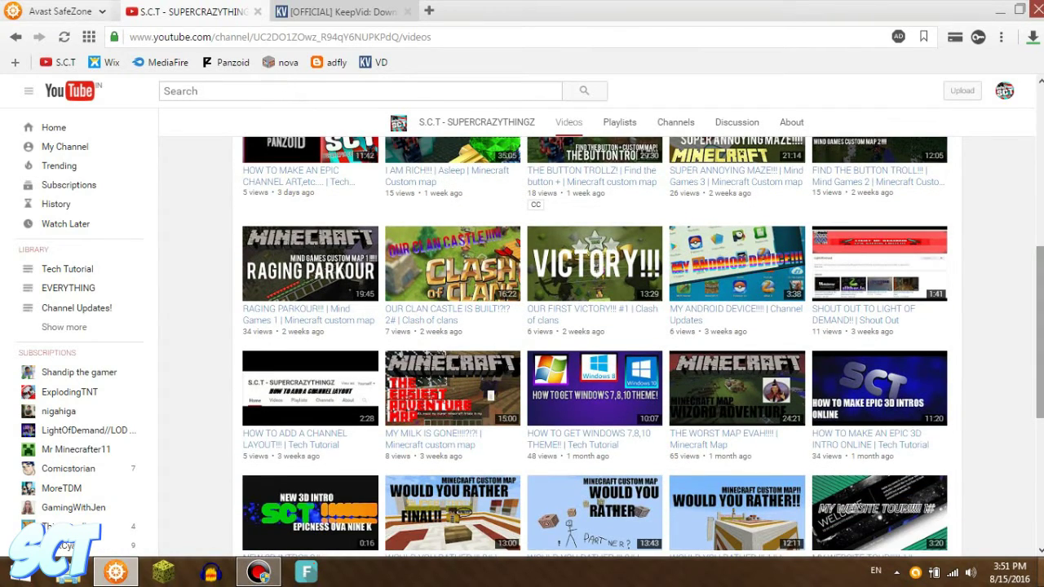
scroll(780, 351, down, 1)
scroll(780, 351, down, 2)
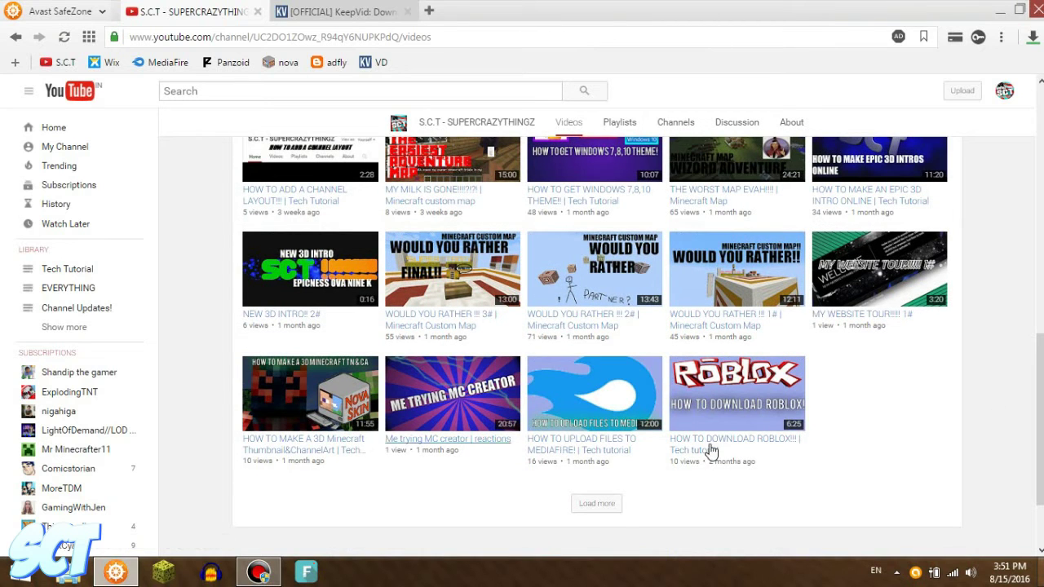
click(619, 514)
scroll(555, 412, down, 2)
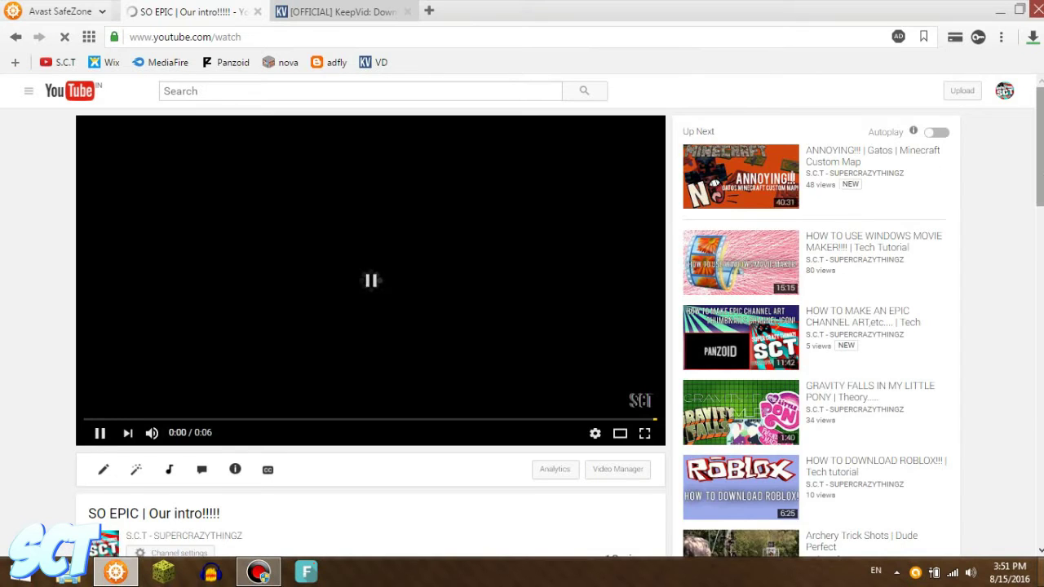
- Expand and collapse the intro video's description, view its comments, then reload the watch page
scroll(370, 326, down, 2)
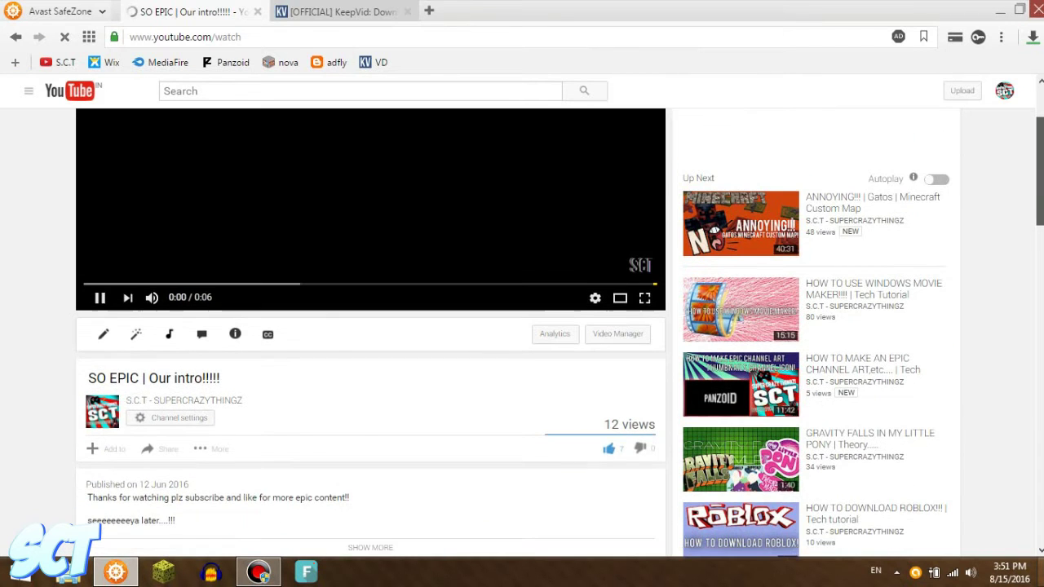
scroll(370, 326, down, 2)
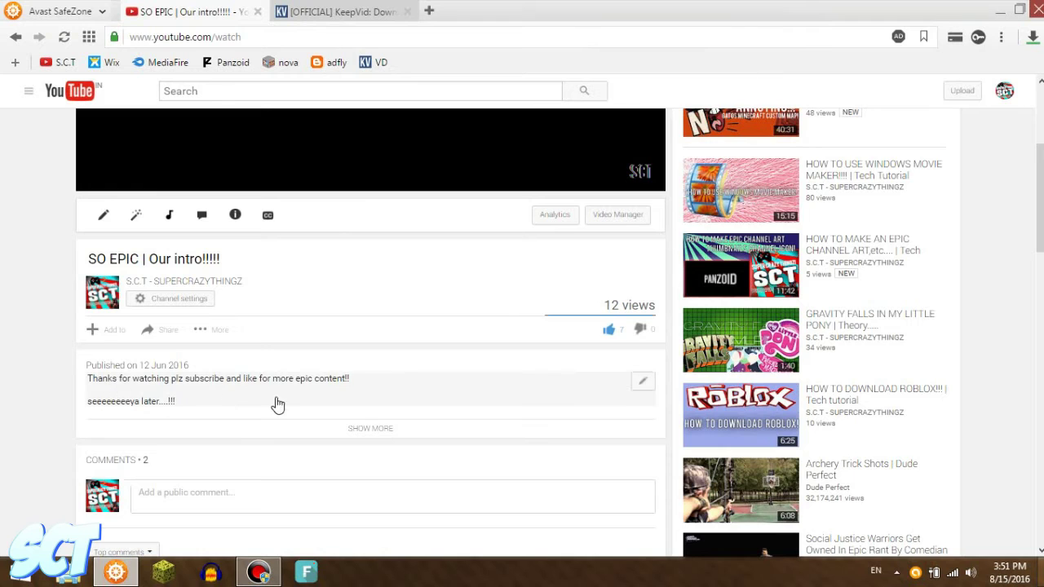
mouse_move(236, 390)
click(371, 426)
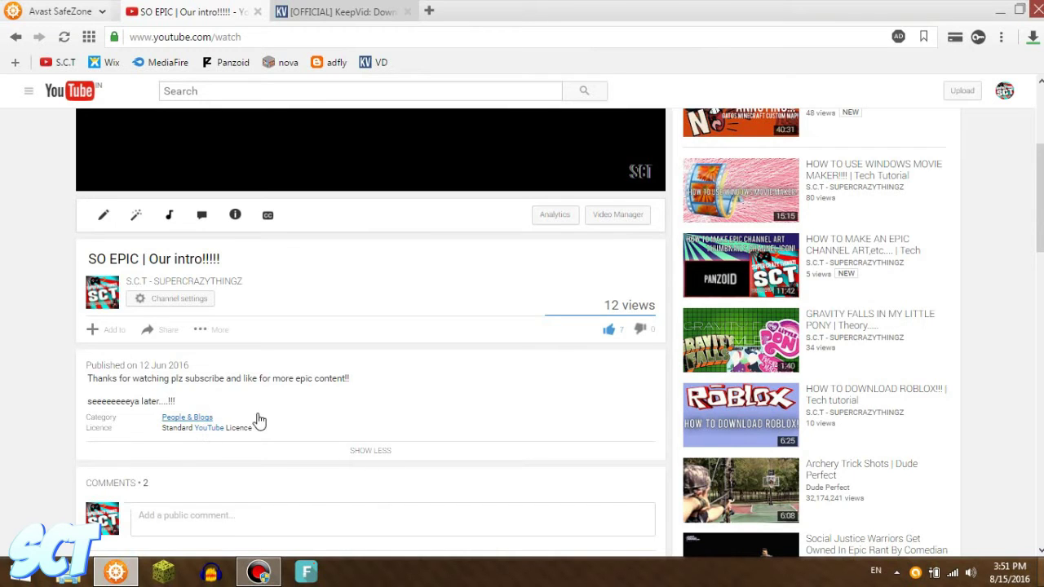
click(364, 453)
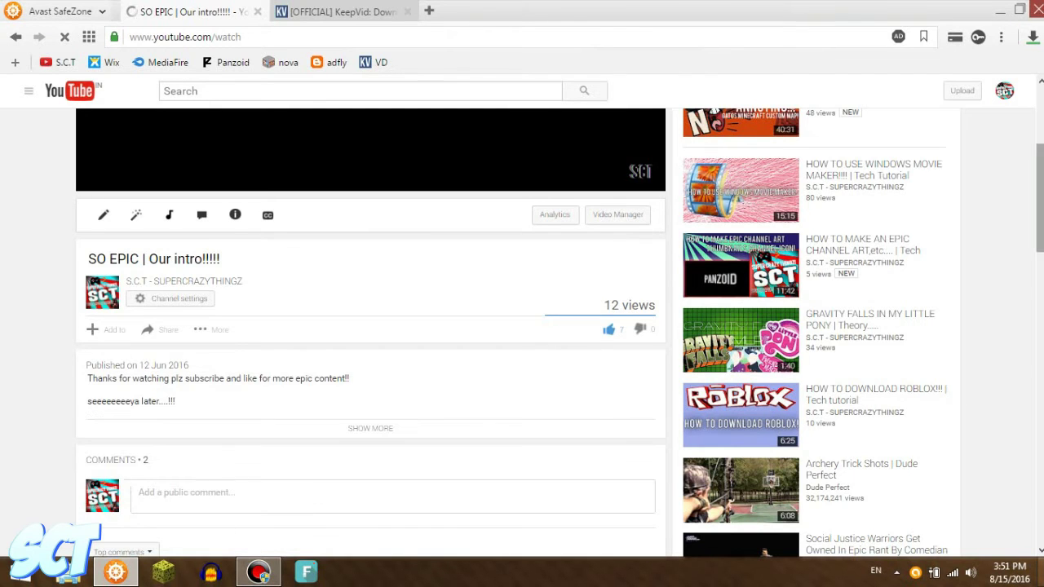
scroll(907, 252, down, 1)
scroll(522, 334, down, 1)
key(F5)
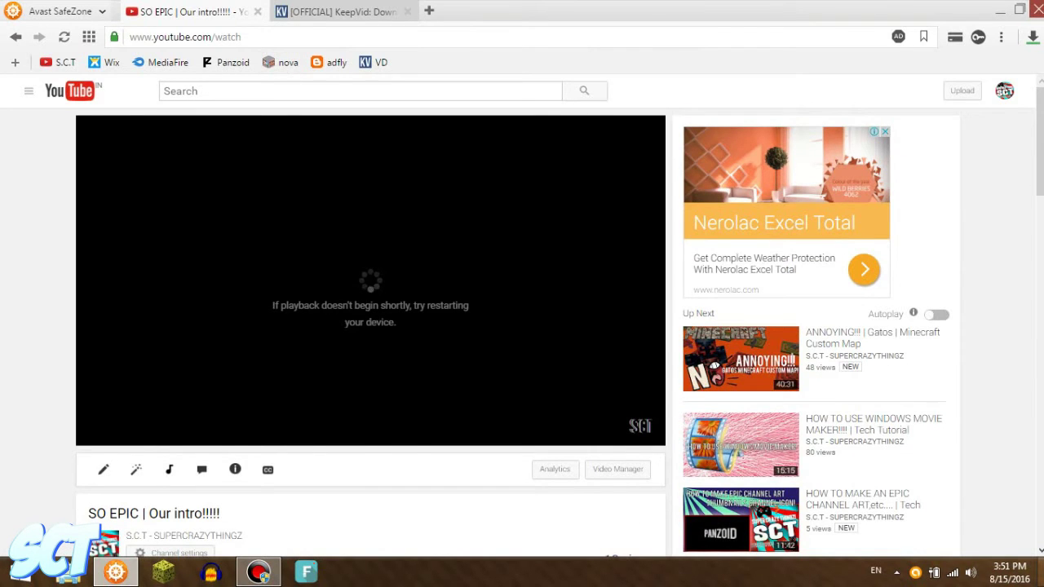
- Copy the SO EPIC intro video's YouTube address
drag(319, 37, 156, 37)
right_click(156, 37)
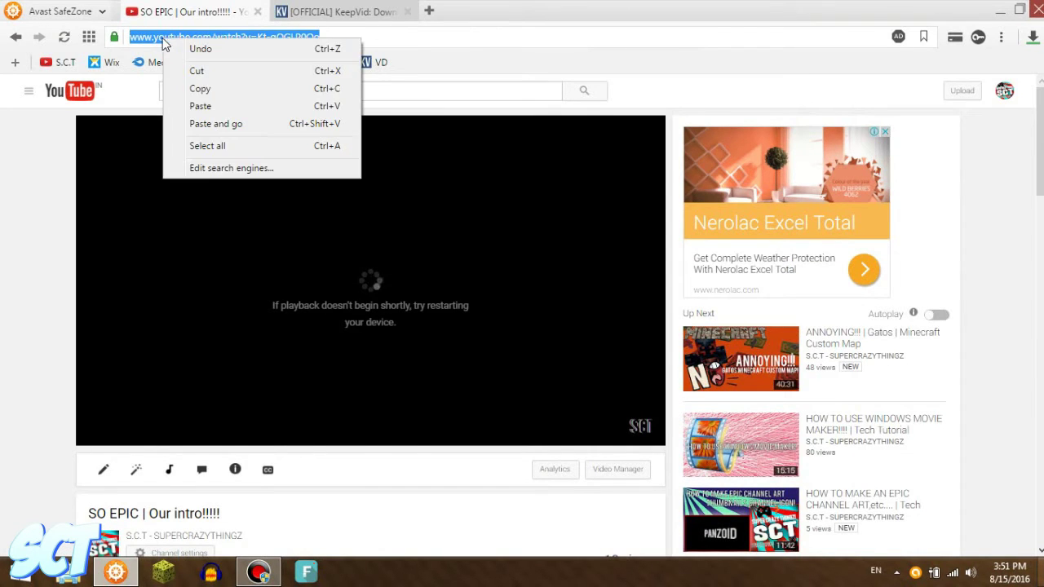
click(247, 86)
- Paste the link into KeepVid's field, close the YouTube tab, and look up download formats
click(389, 4)
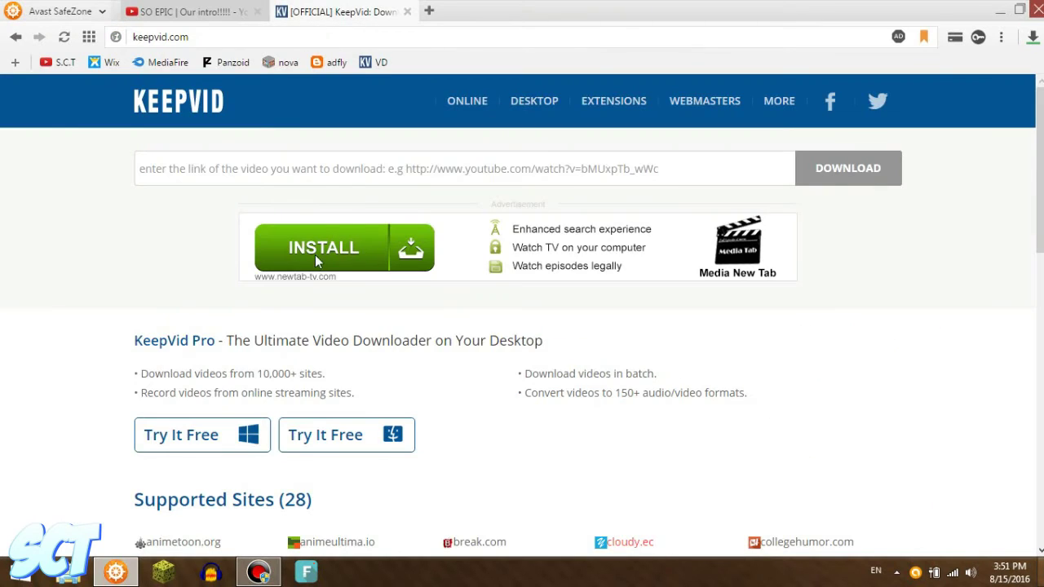
right_click(346, 187)
click(288, 187)
click(287, 171)
right_click(285, 170)
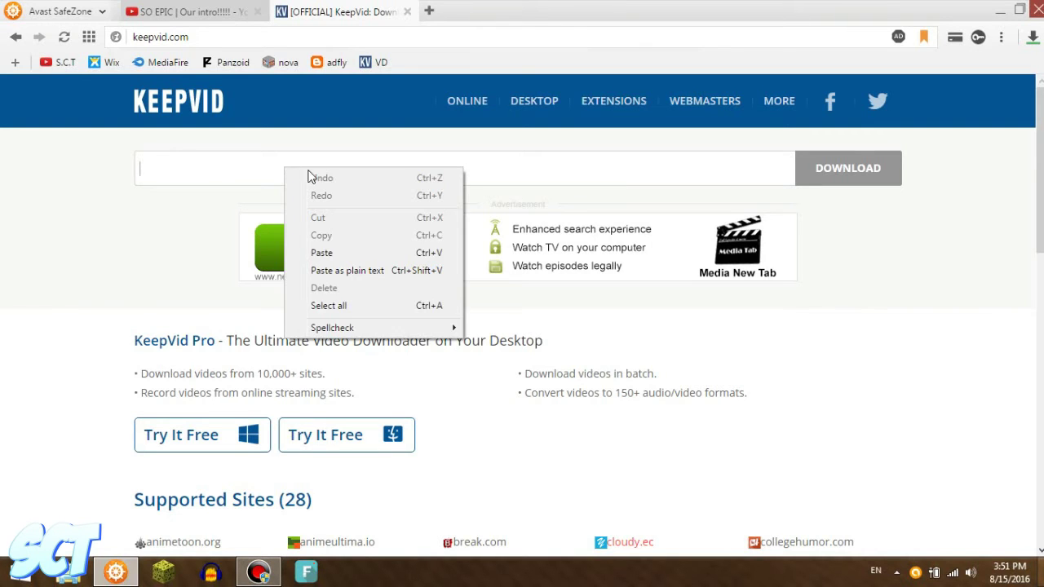
click(334, 249)
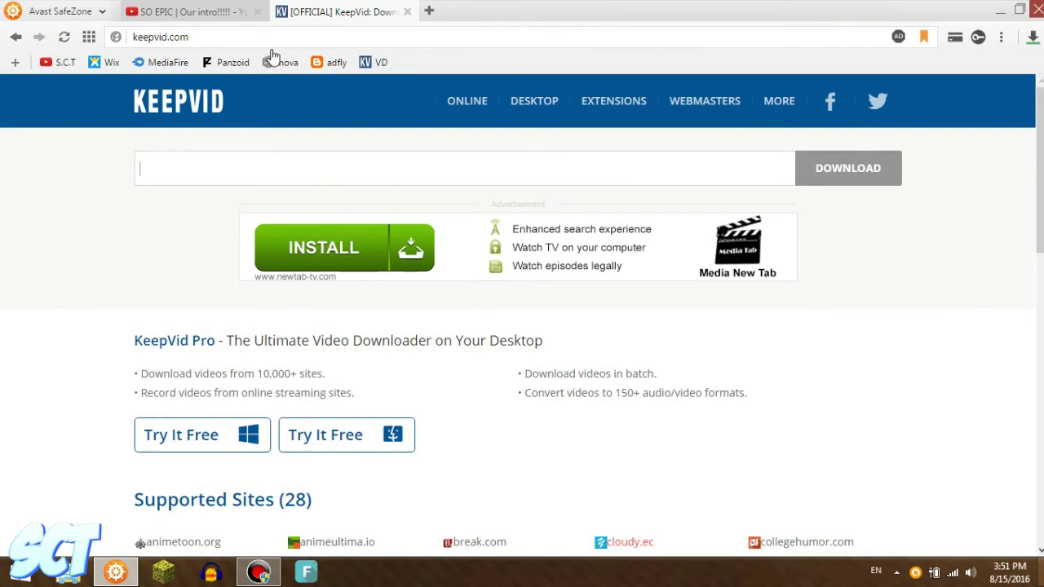
click(257, 12)
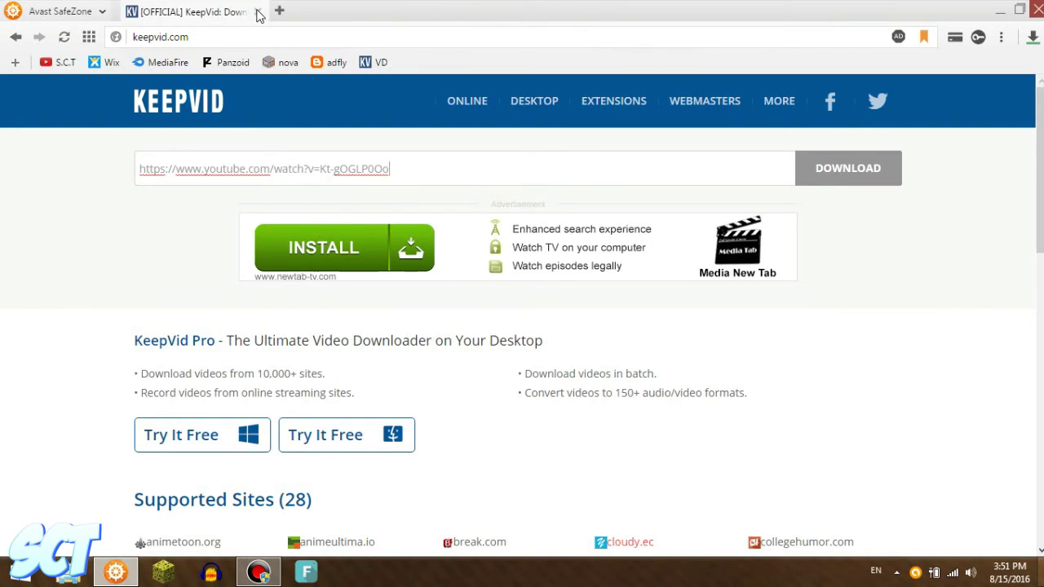
click(852, 171)
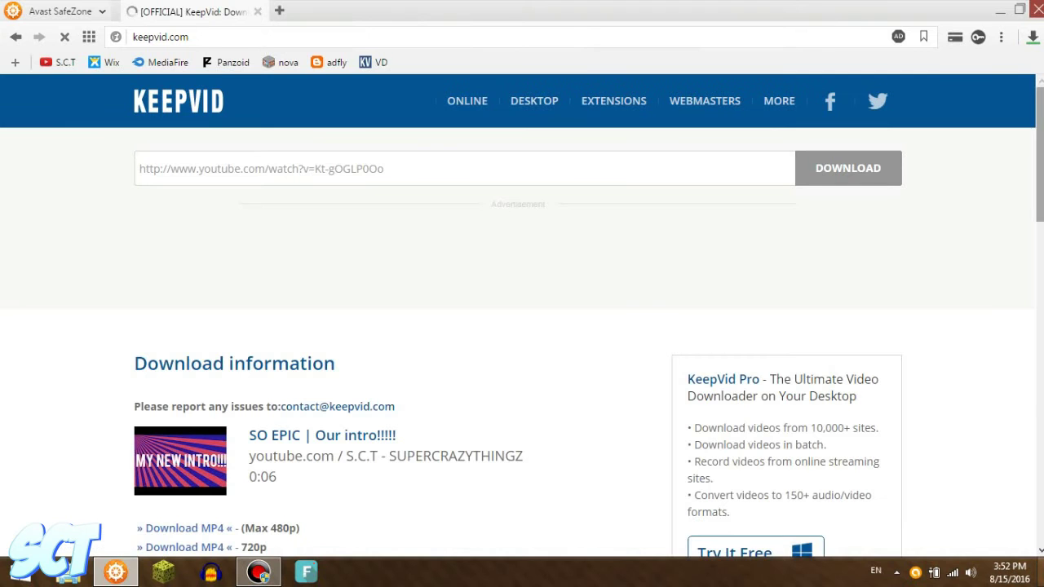
- Scroll to KeepVid's format list (MP4, M4A, 3GP, WebM, MP3) and choose Download M4A
scroll(523, 326, down, 1)
scroll(523, 327, down, 3)
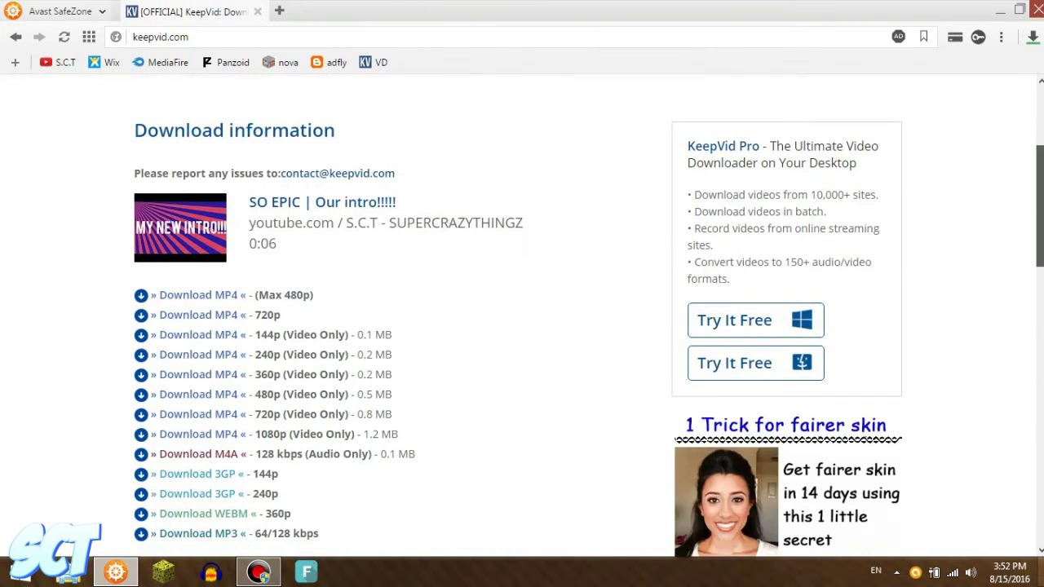
scroll(522, 326, down, 1)
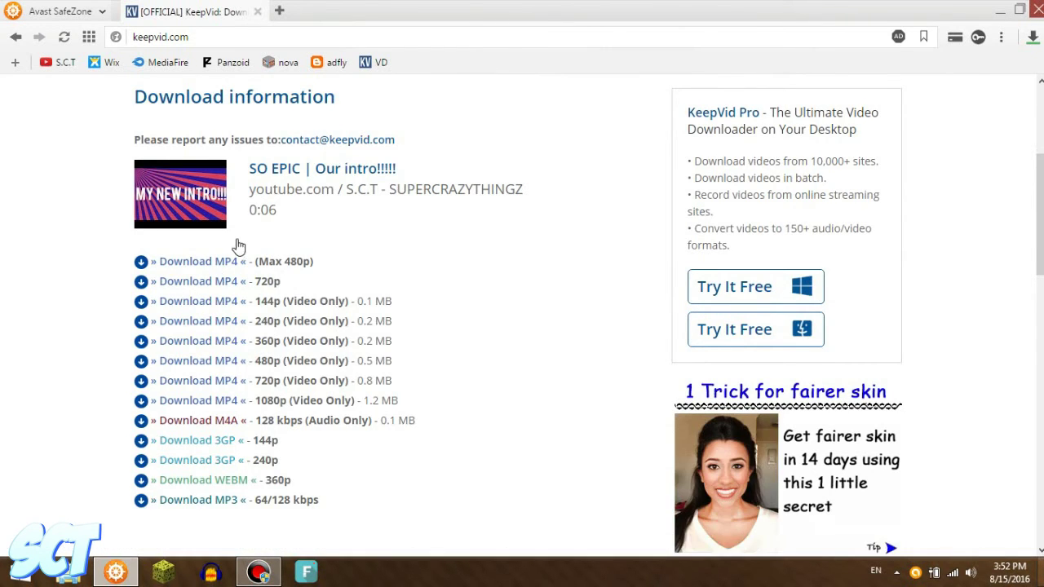
click(204, 427)
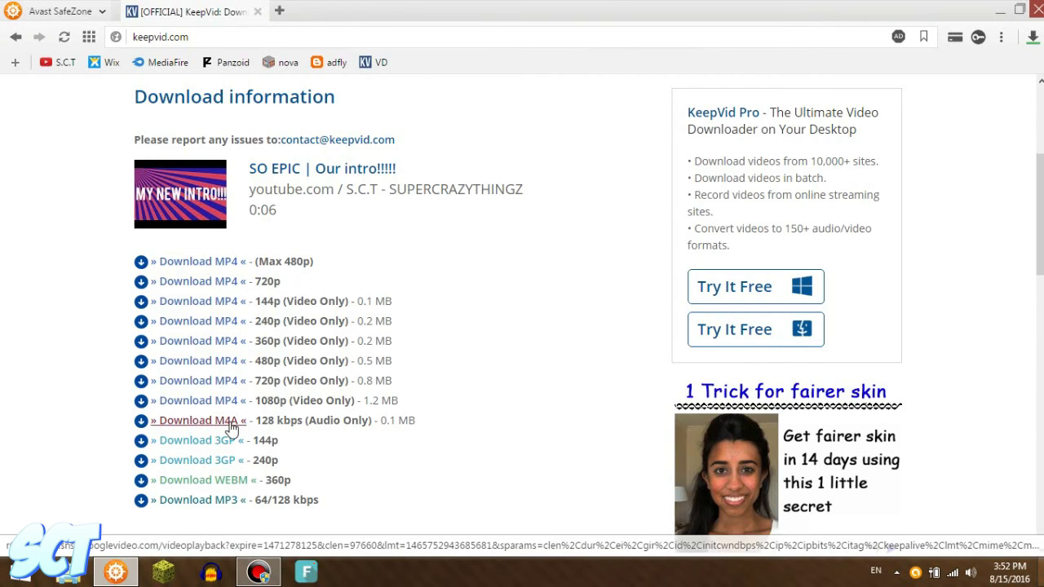
- Open a Save As dialog for the 128 kbps M4A audio, close it, and return to the page top
click(232, 424)
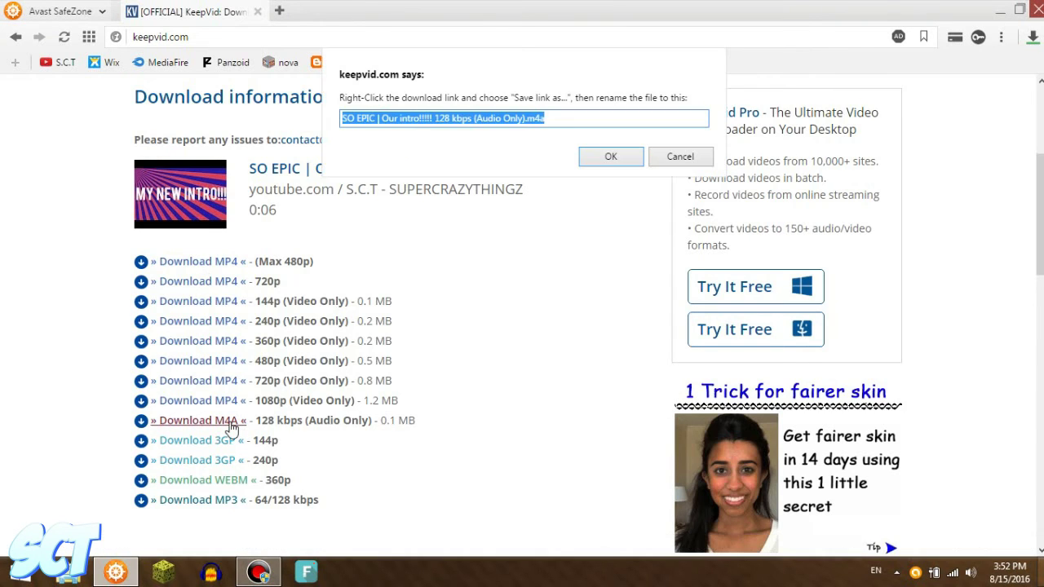
click(608, 158)
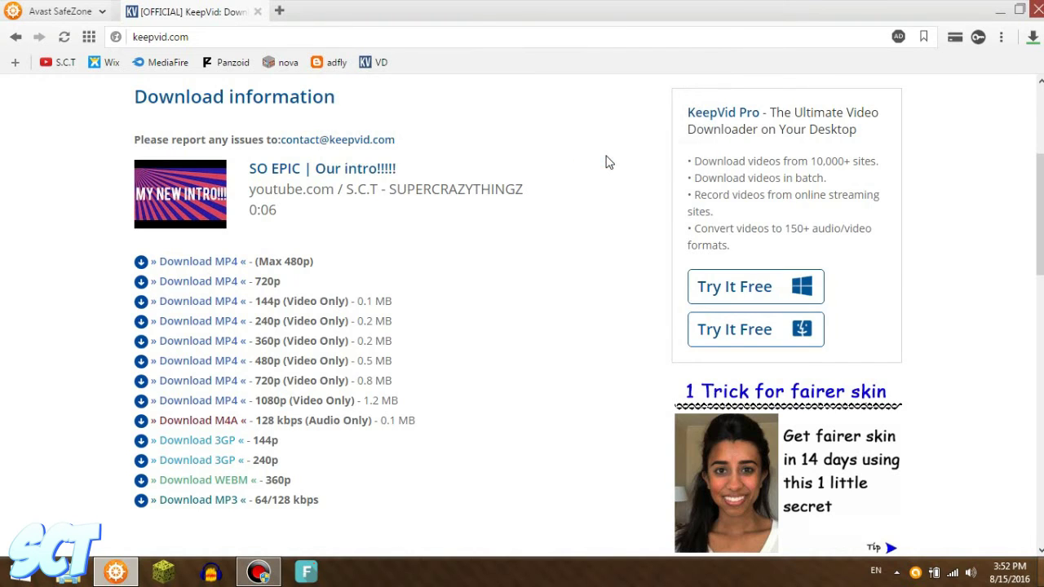
right_click(199, 420)
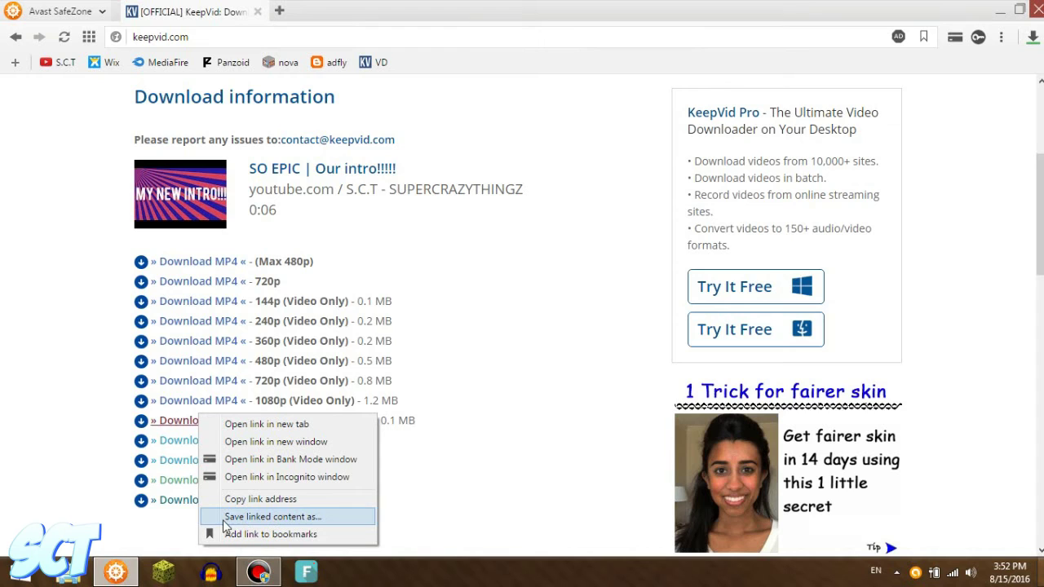
click(282, 517)
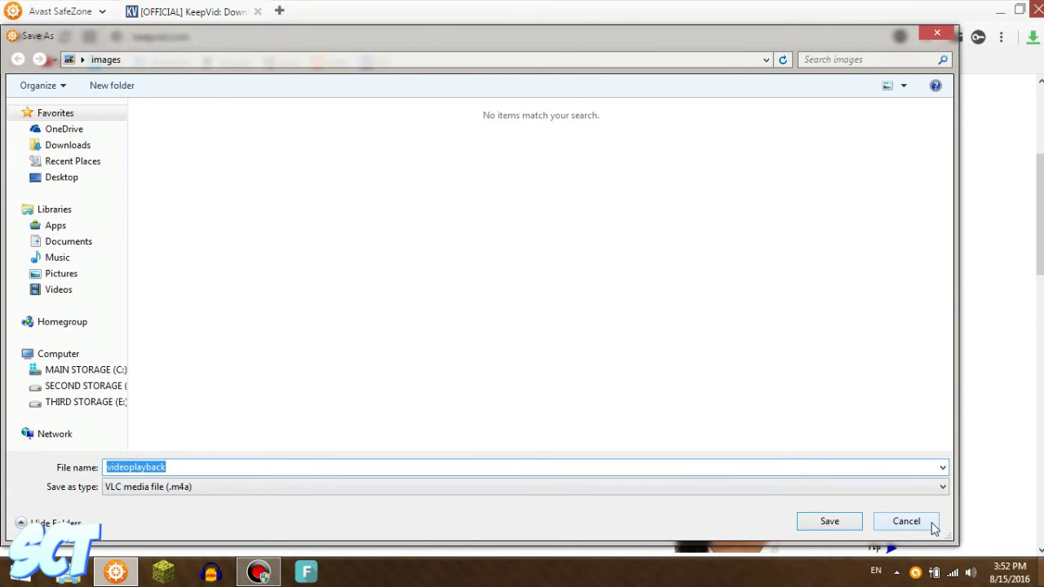
click(906, 522)
scroll(522, 326, up, 3)
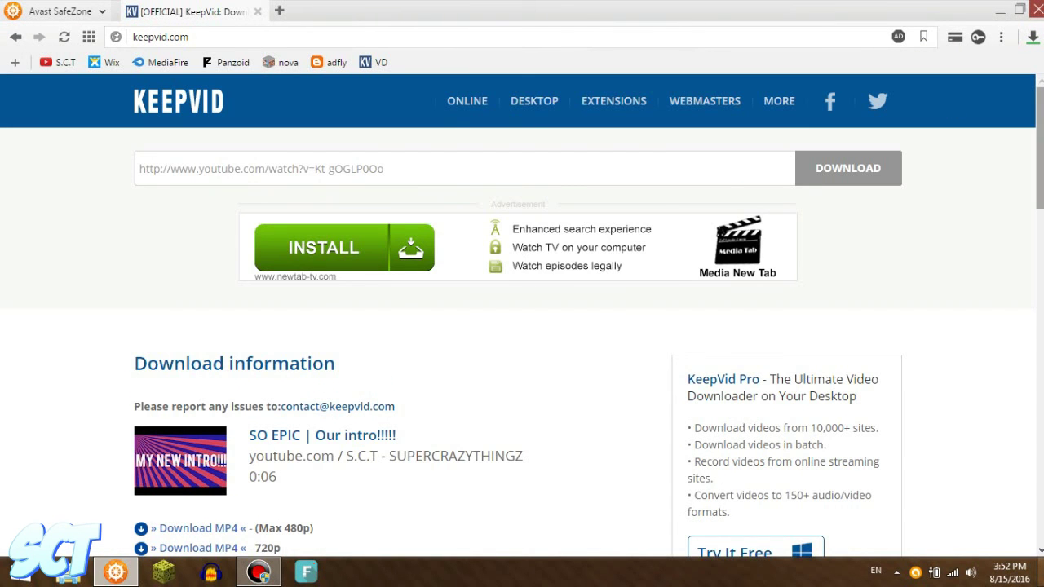
scroll(617, 112, down, 3)
scroll(617, 112, up, 3)
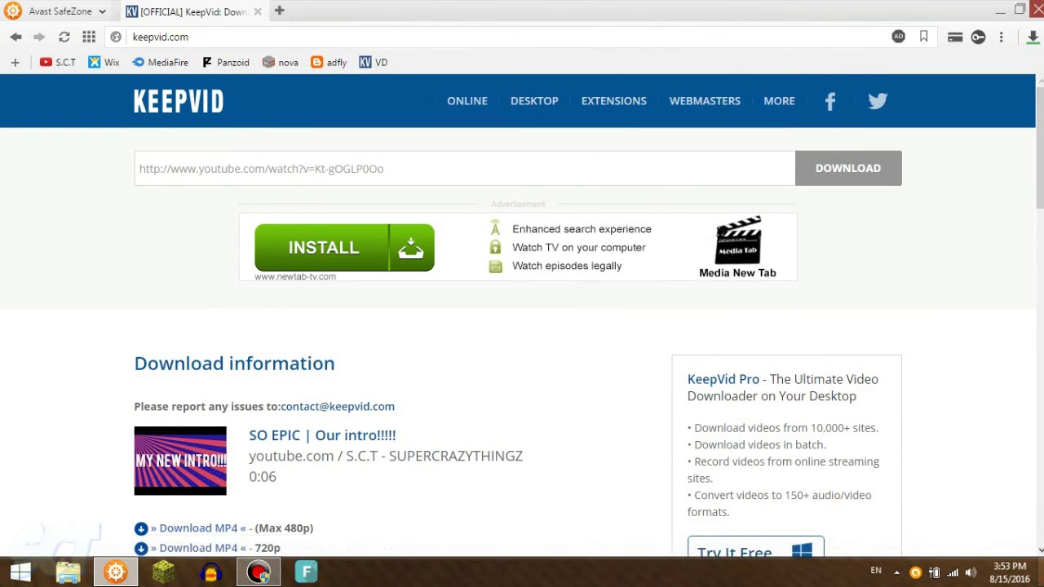
scroll(1039, 149, down, 3)
scroll(1039, 148, up, 3)
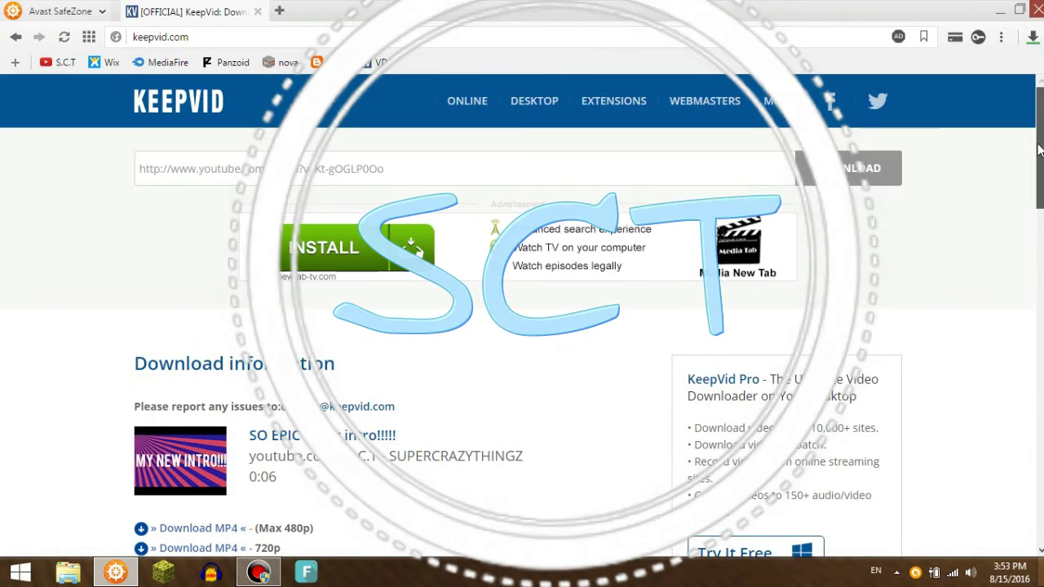